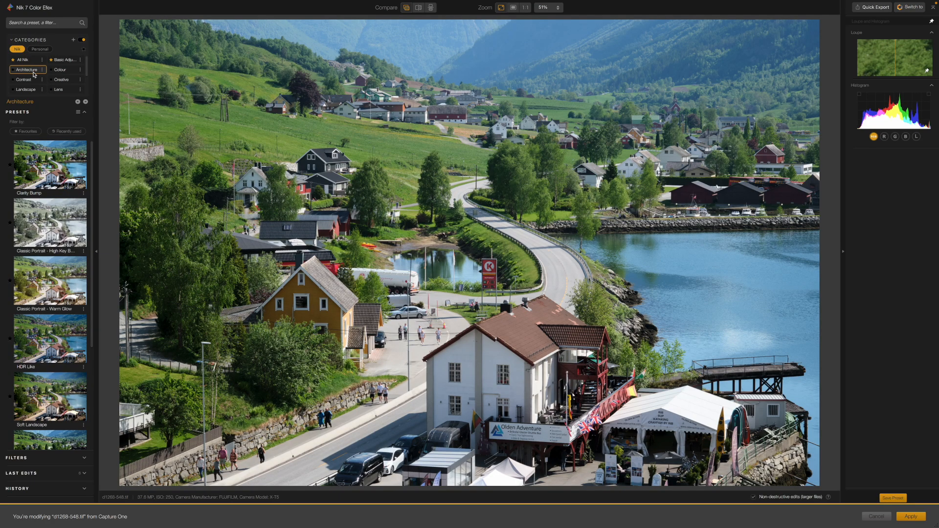
Browse the presets in the Colour, Contrast and All Nik categories.
left_click(68, 72)
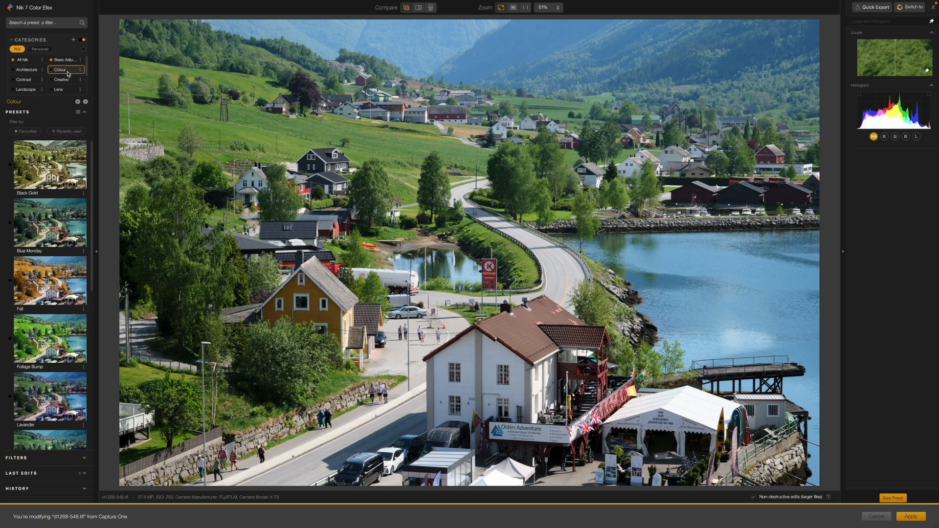
left_click(30, 81)
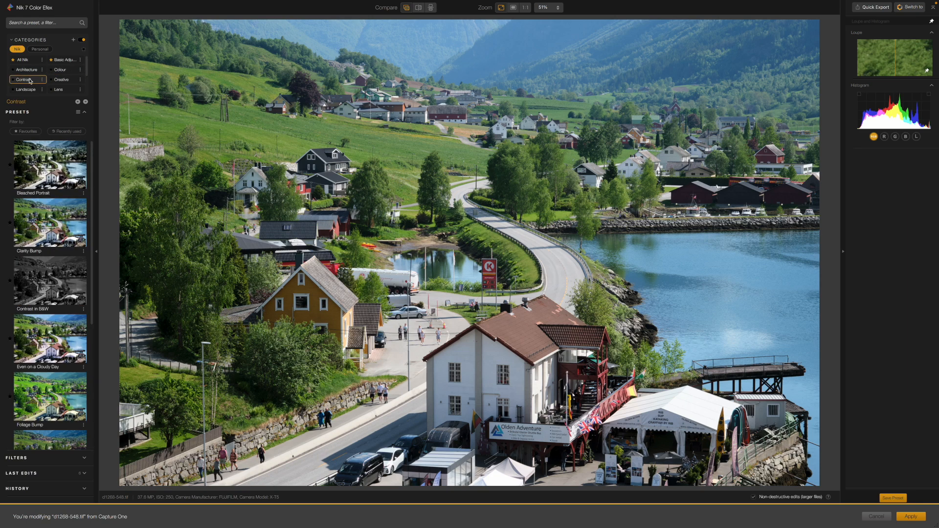
left_click(28, 61)
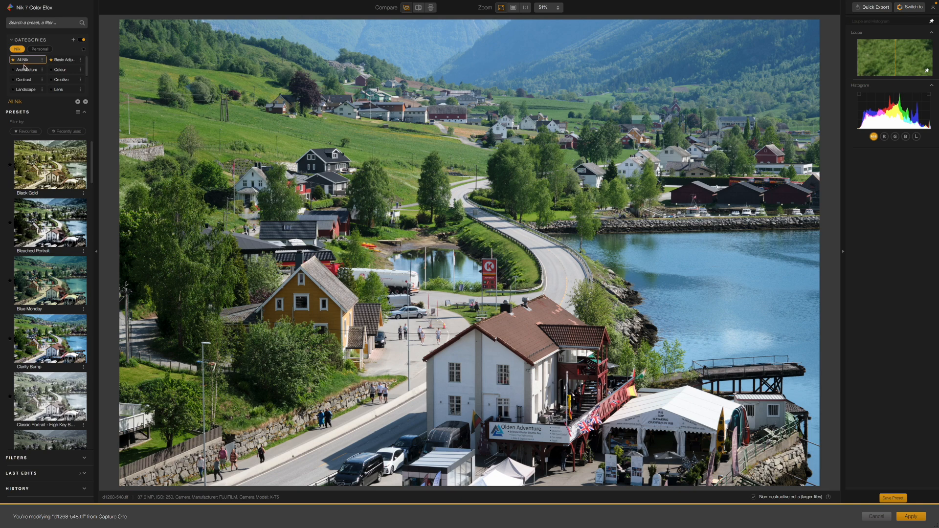
scroll(82, 249, "down", 10)
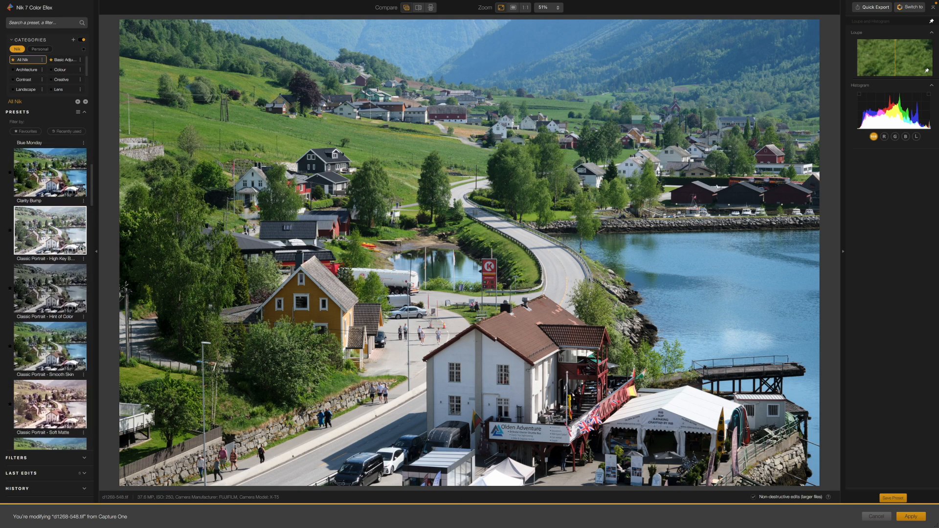
scroll(81, 249, "down", 20)
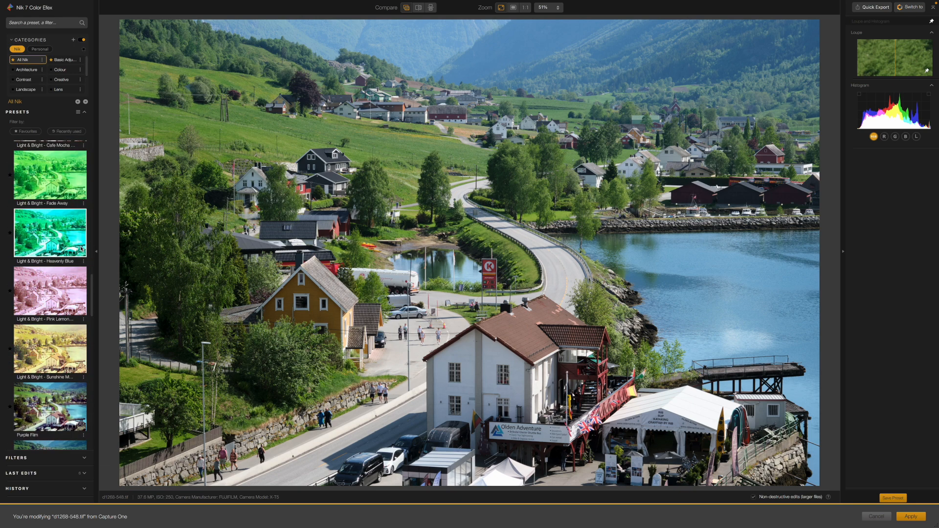
scroll(81, 249, "down", 8)
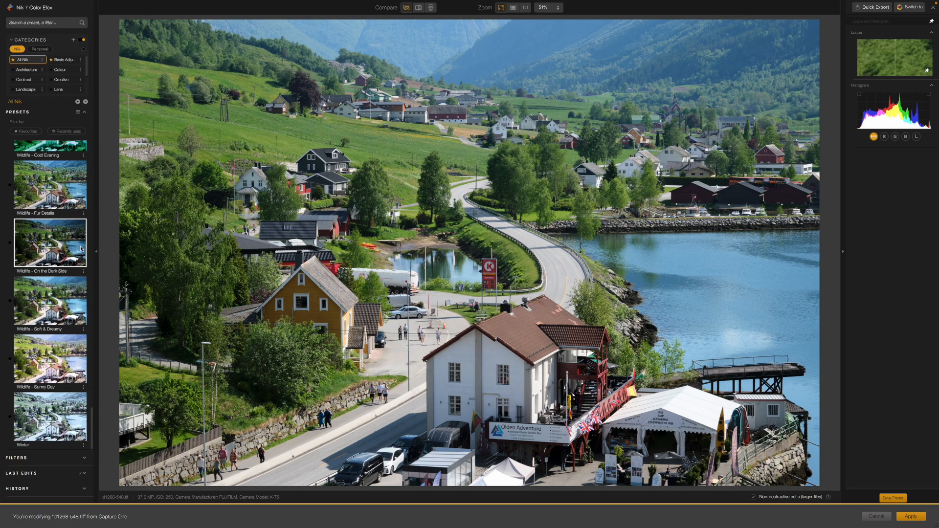
scroll(81, 249, "up", 5)
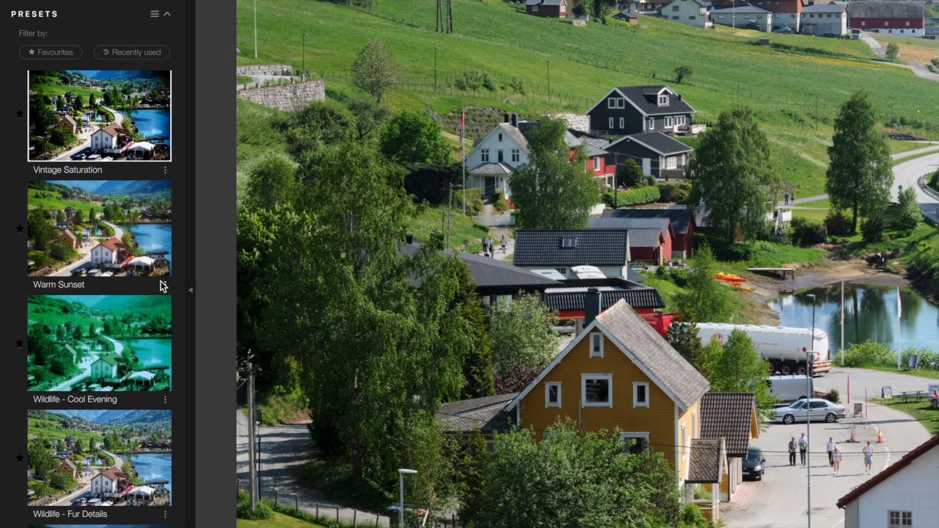
Apply the Warm Sunset preset and set its Sunlight filter to -18% saturation and 80% light strength.
left_click(124, 257)
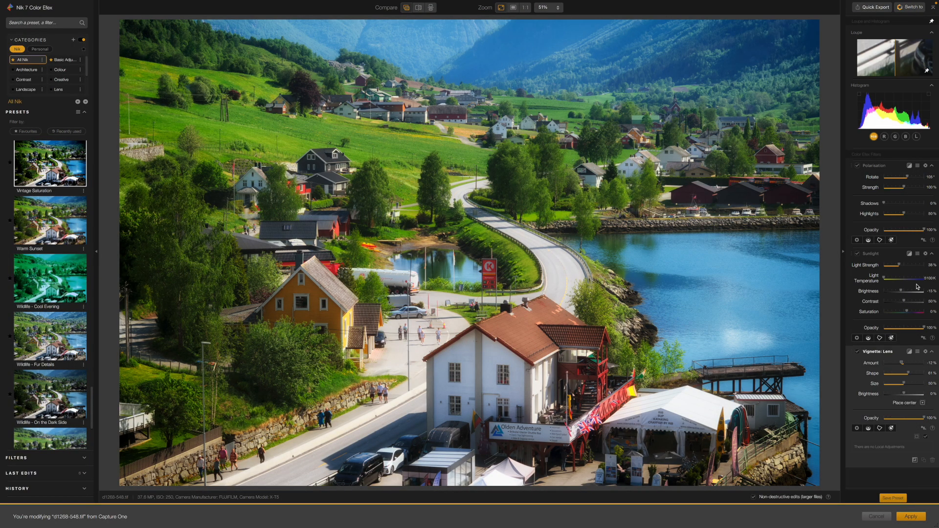
left_click_drag(905, 303, 861, 304)
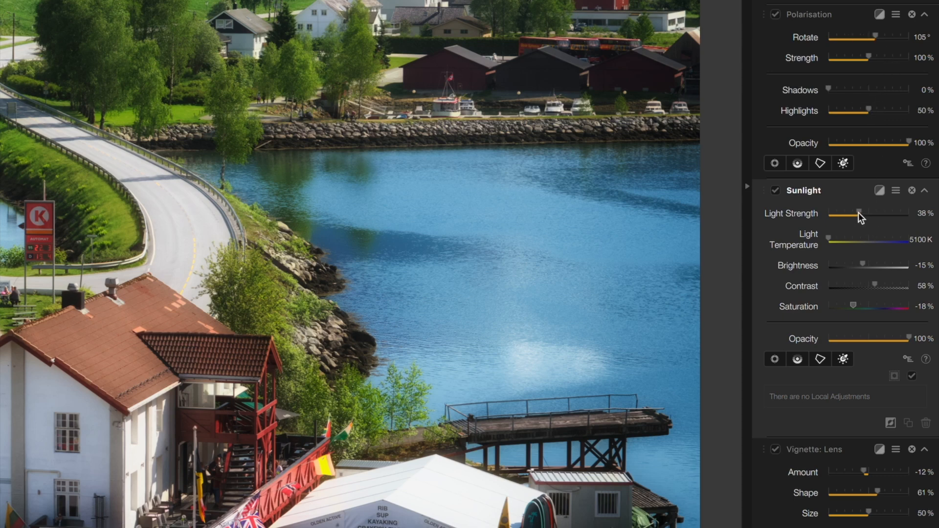
left_click_drag(858, 211, 890, 215)
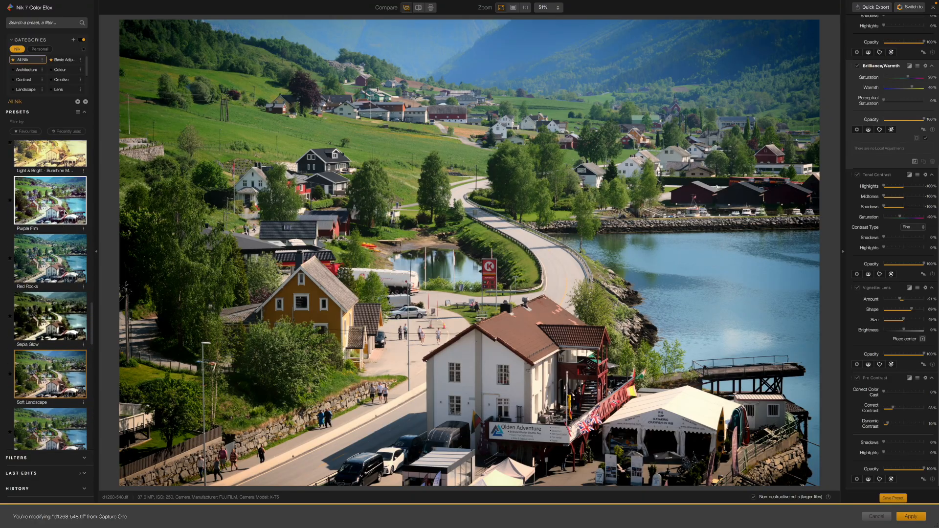
Try several other presets on the photo, including Fall, Glowing Fade and Classic Portrait - Soft Matte.
left_click(64, 213)
scroll(54, 220, "up", 8)
left_click(52, 228)
scroll(53, 228, "up", 6)
left_click(51, 228)
scroll(50, 359, "up", 1)
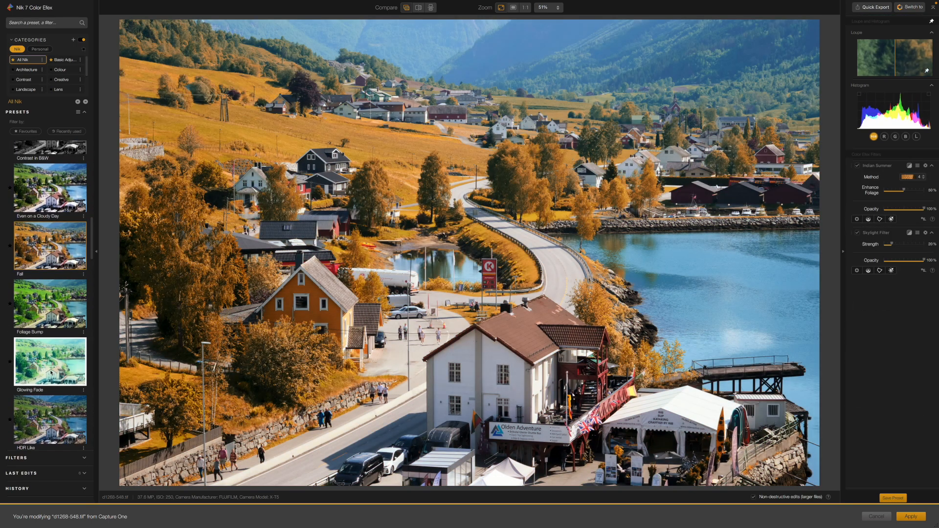
left_click(49, 360)
scroll(54, 293, "up", 4)
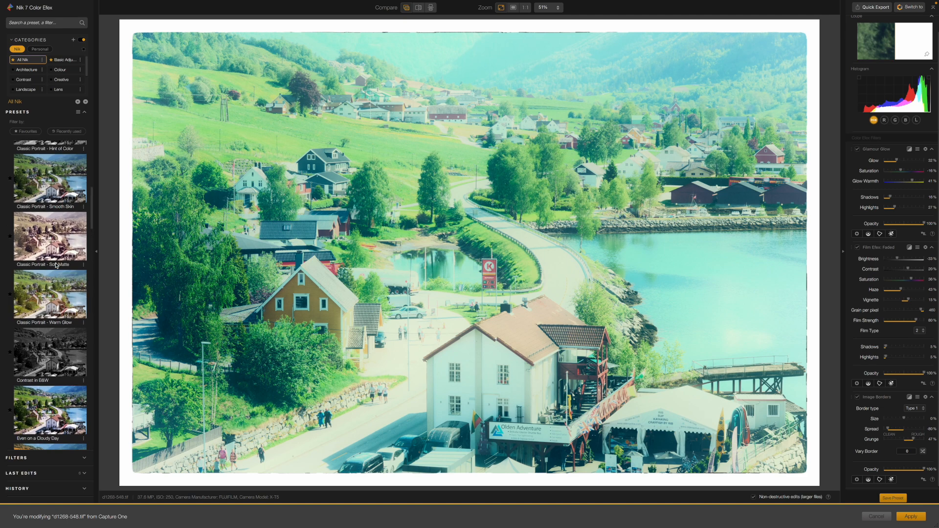
left_click(56, 265)
scroll(61, 220, "up", 3)
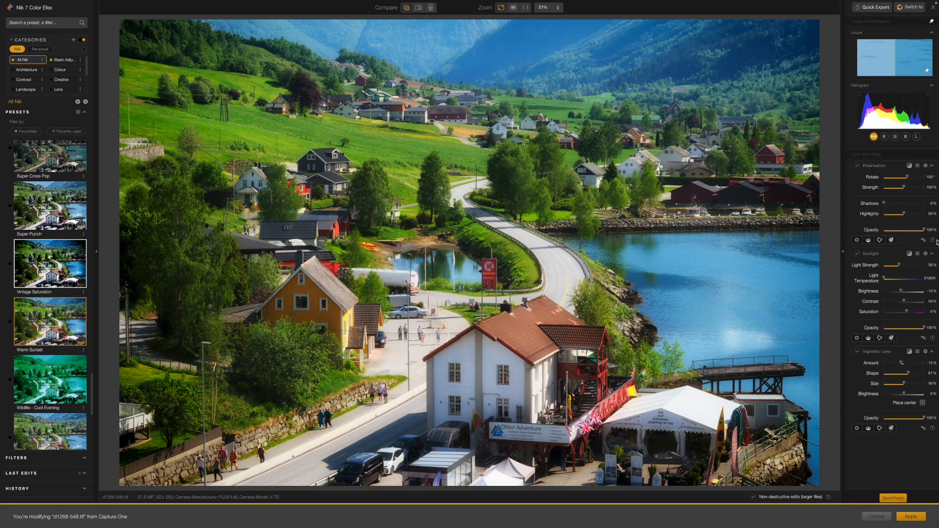
Remove the Warm Sunset preset's Polarisation, Sunlight and Vignette: Lens filters from the photo.
left_click(925, 166)
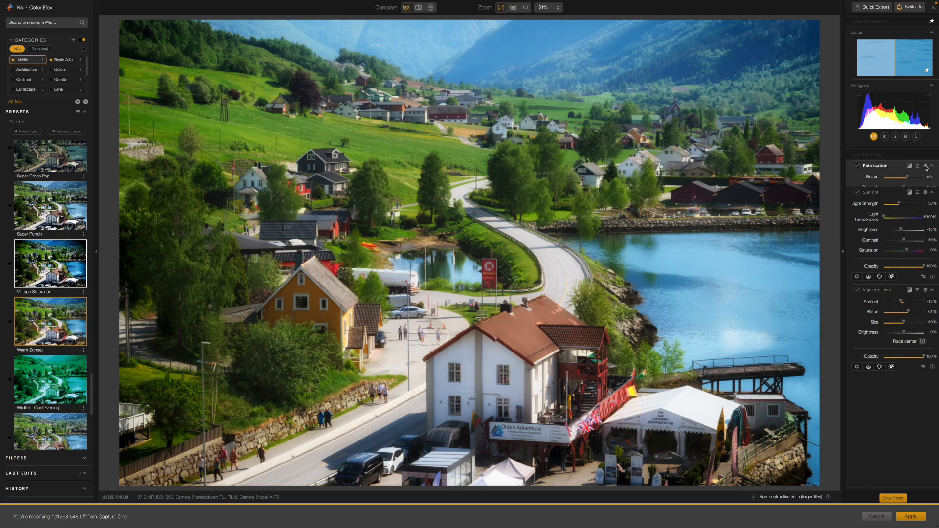
left_click(926, 166)
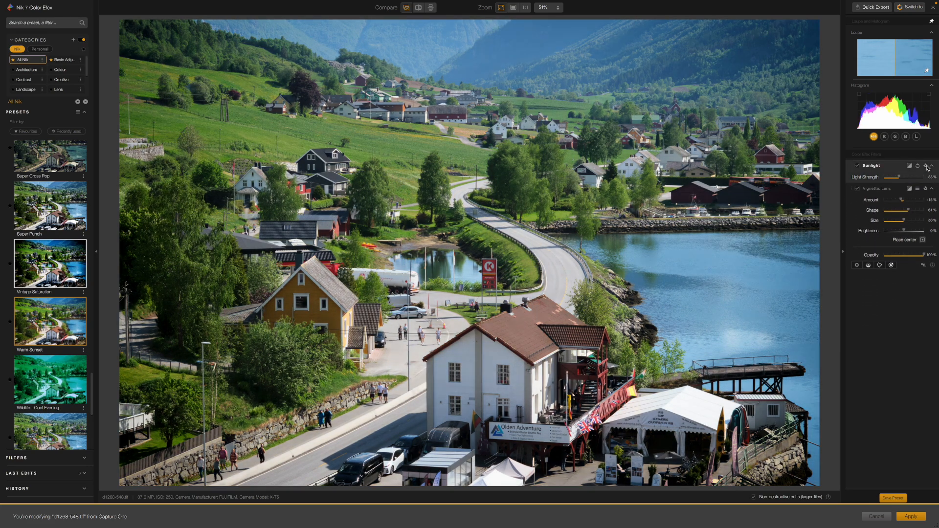
left_click(926, 166)
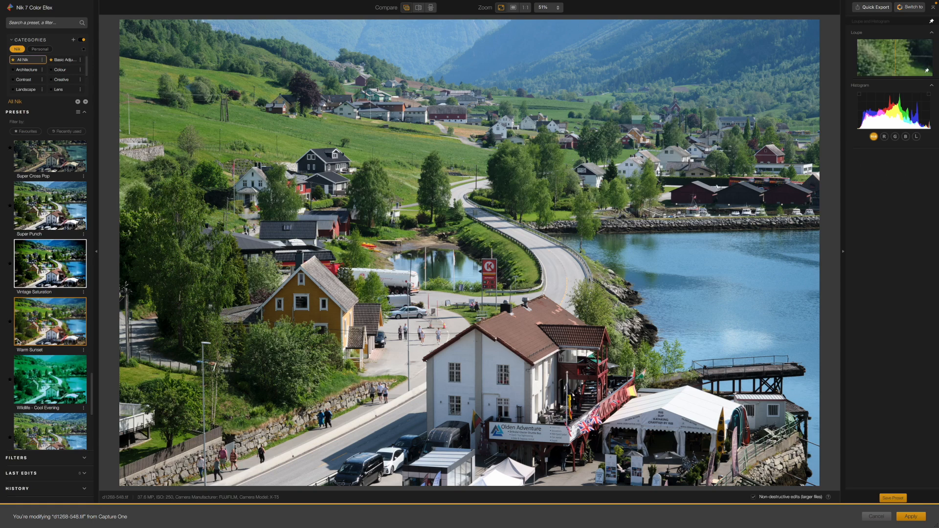
Add the ClearView filter to the photo and set its intensity to 56%.
left_click(17, 458)
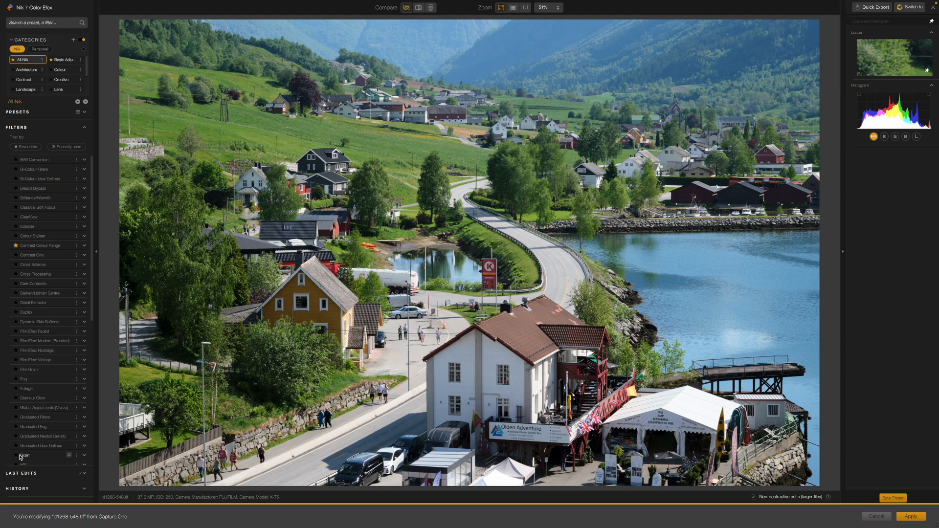
scroll(29, 440, "down", 8)
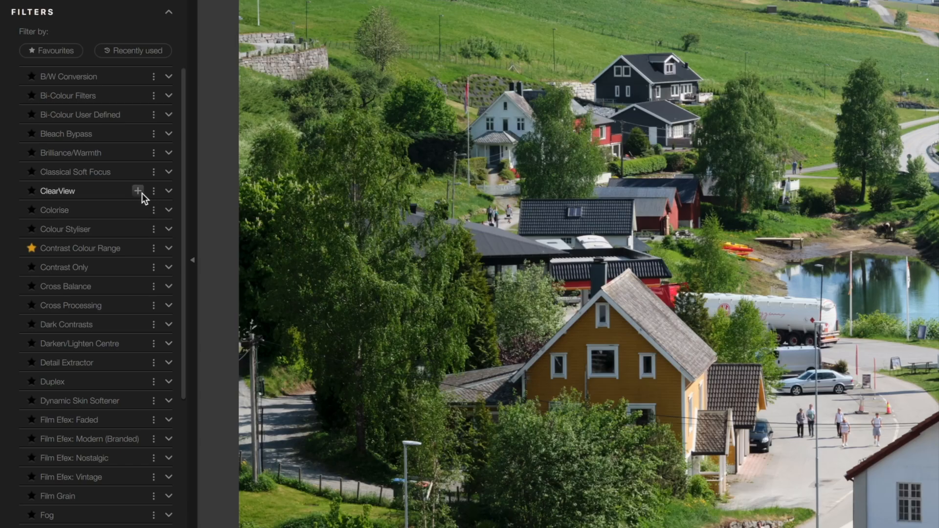
left_click(138, 191)
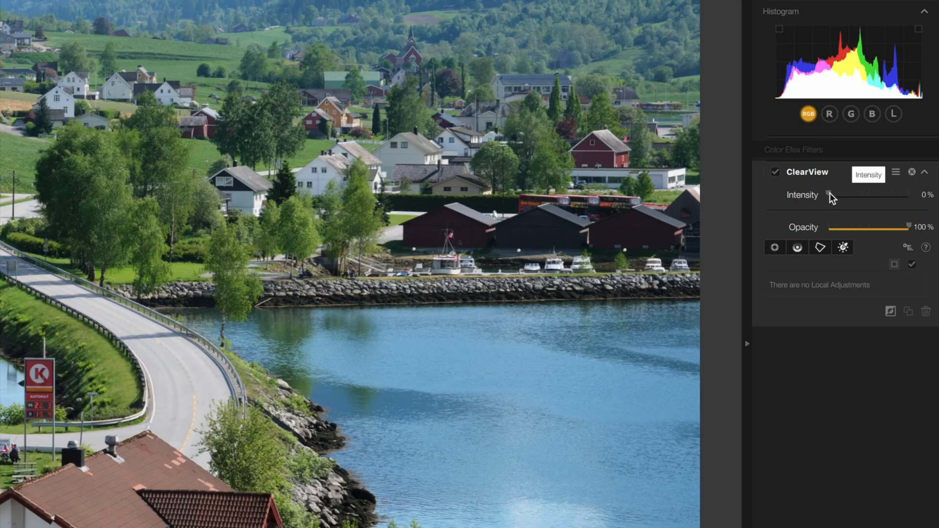
left_click_drag(829, 194, 873, 200)
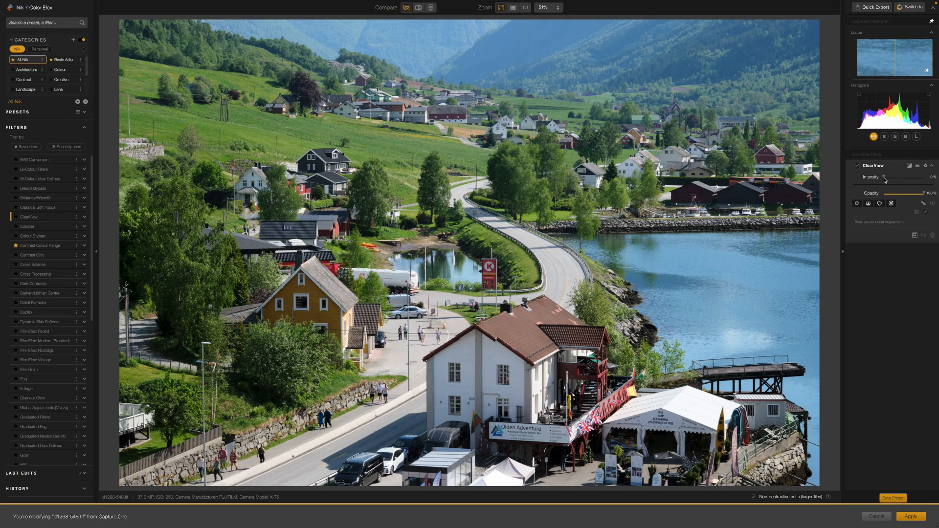
left_click_drag(885, 179, 909, 181)
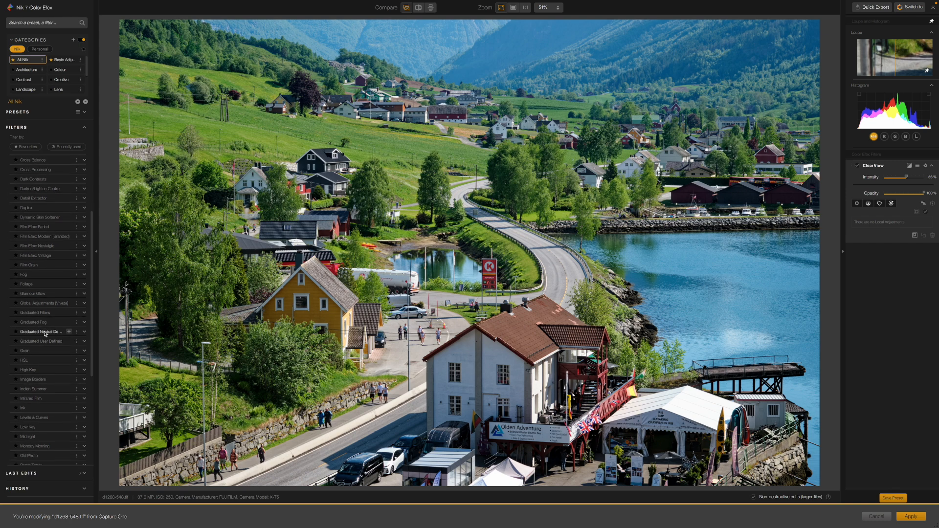
Add the HSL filter to the photo in addition to ClearView.
scroll(45, 334, "down", 2)
scroll(45, 333, "down", 1)
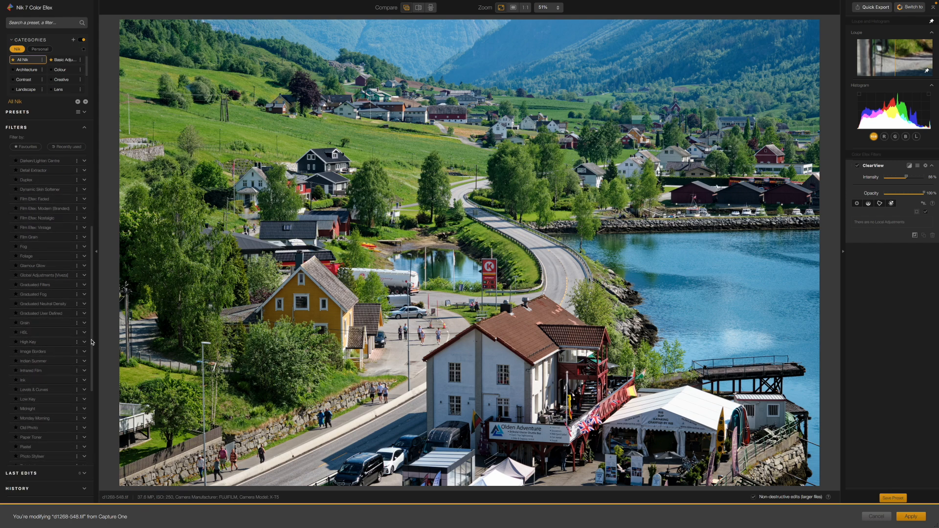
mouse_move(70, 335)
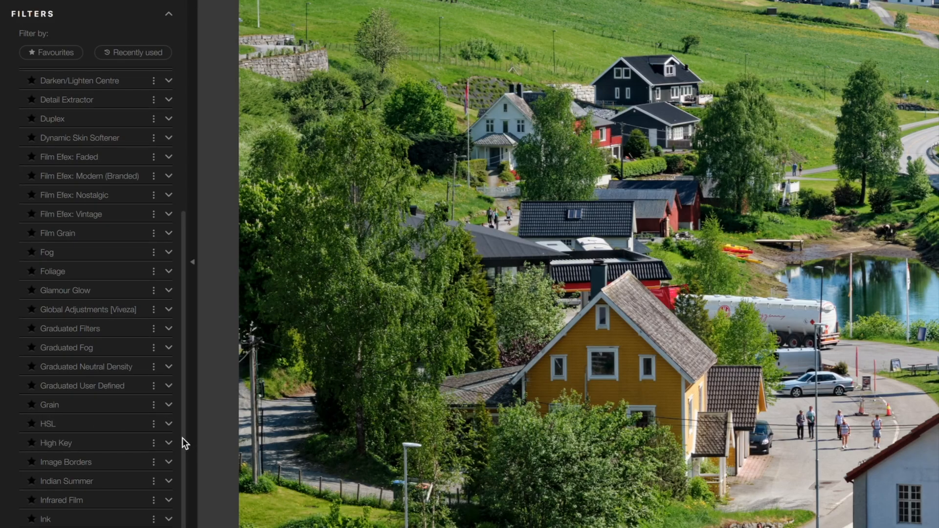
mouse_move(140, 427)
left_click(137, 423)
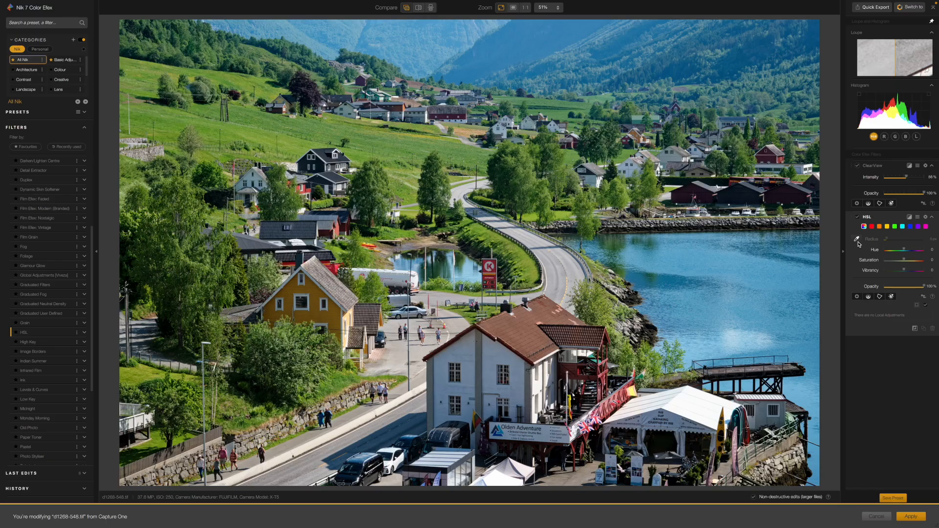
Sample the blue of the fjord water in the HSL filter and set its hue to 11 and saturation to 15.
left_click(774, 325)
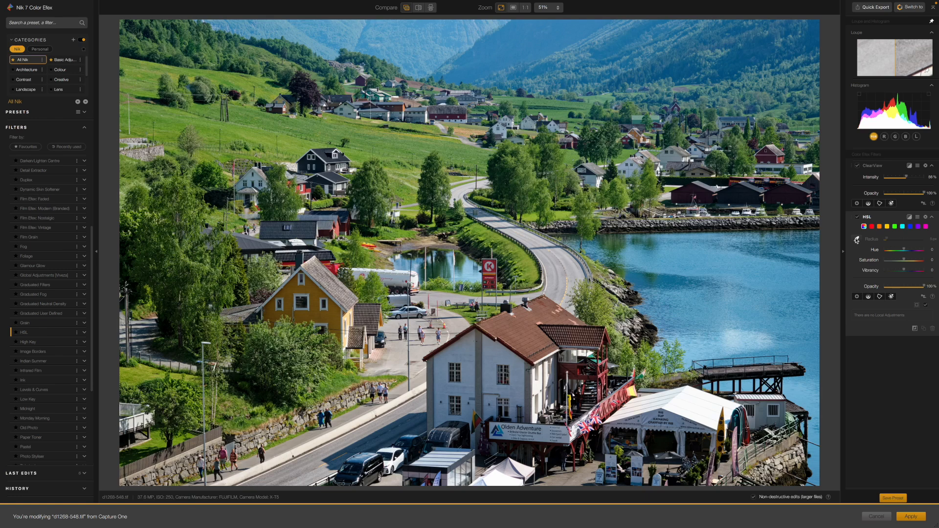
left_click(686, 261)
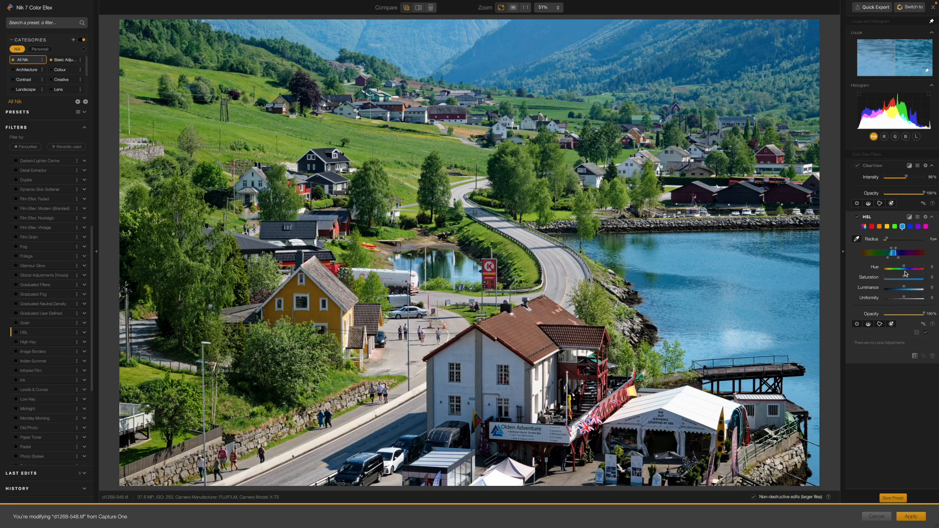
left_click_drag(904, 268, 905, 269)
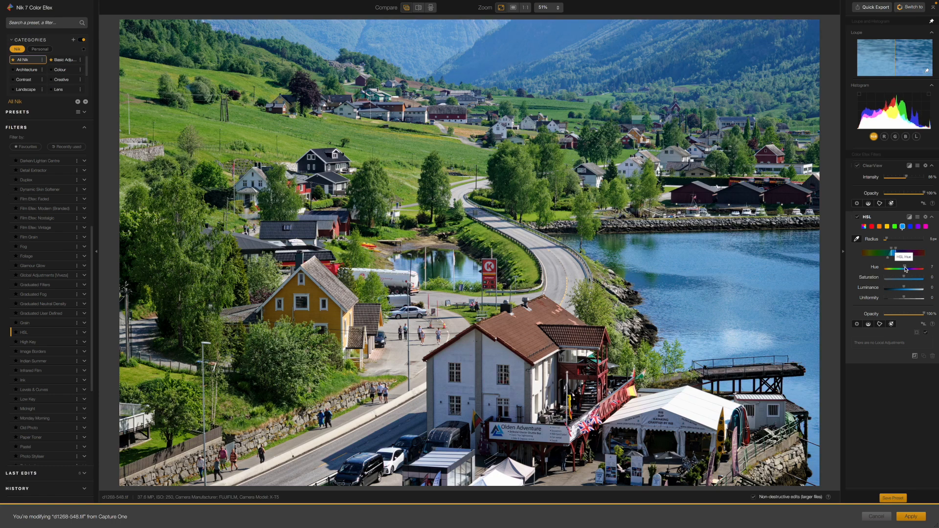
left_click_drag(905, 269, 907, 278)
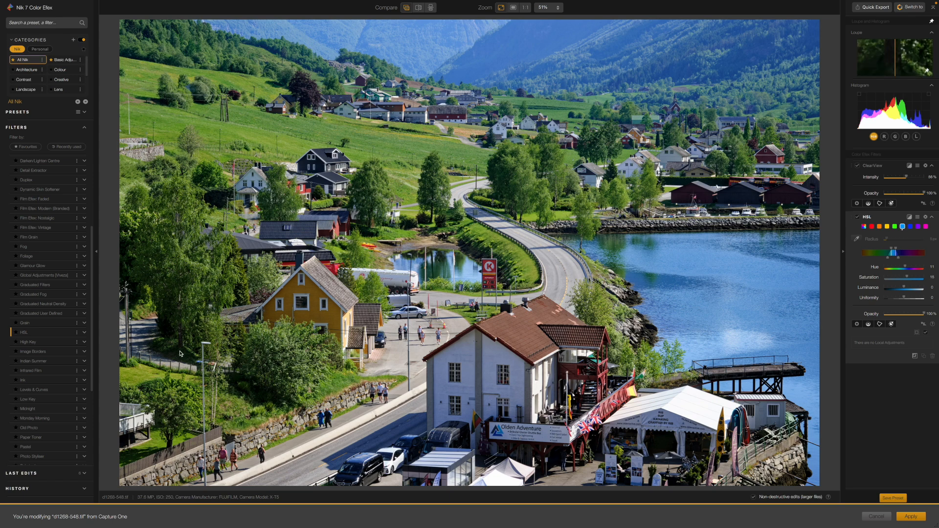
Add the Grain filter to the photo.
scroll(56, 322, "down", 3)
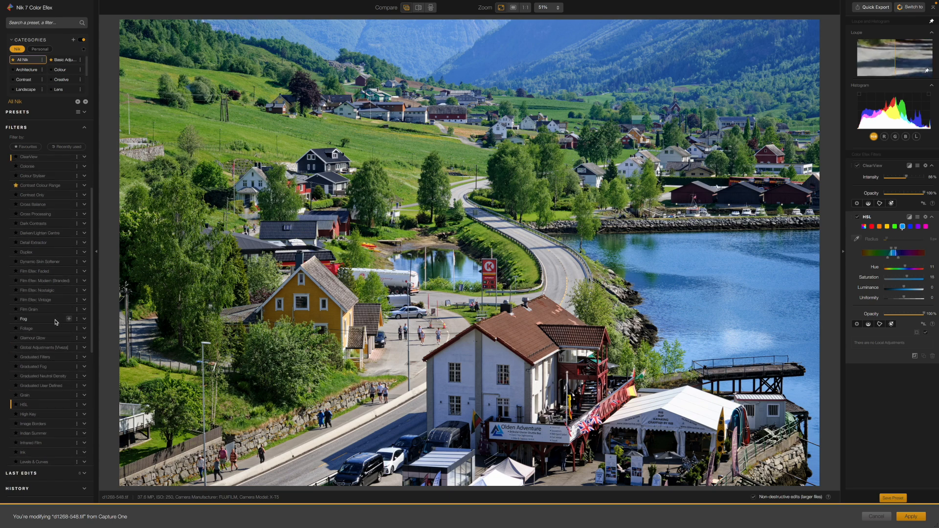
scroll(55, 323, "up", 2)
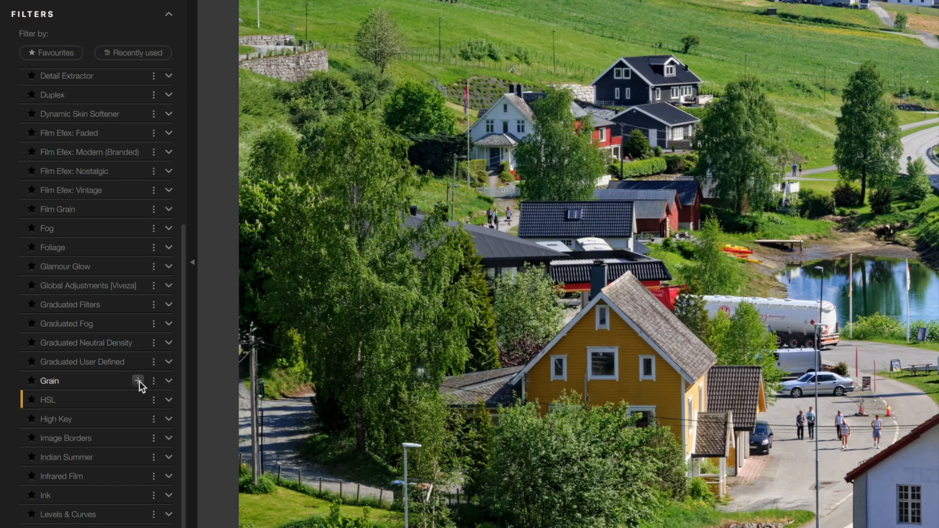
left_click(138, 381)
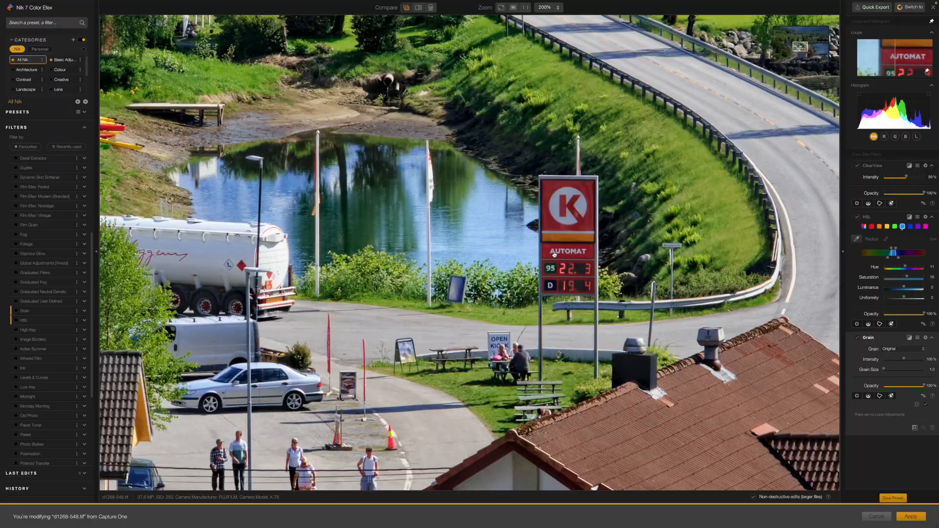
Set the Grain filter to Agfa UltraColor 100, raise its intensity above 100% and set the grain size to 10.0.
left_click_drag(554, 249, 554, 256)
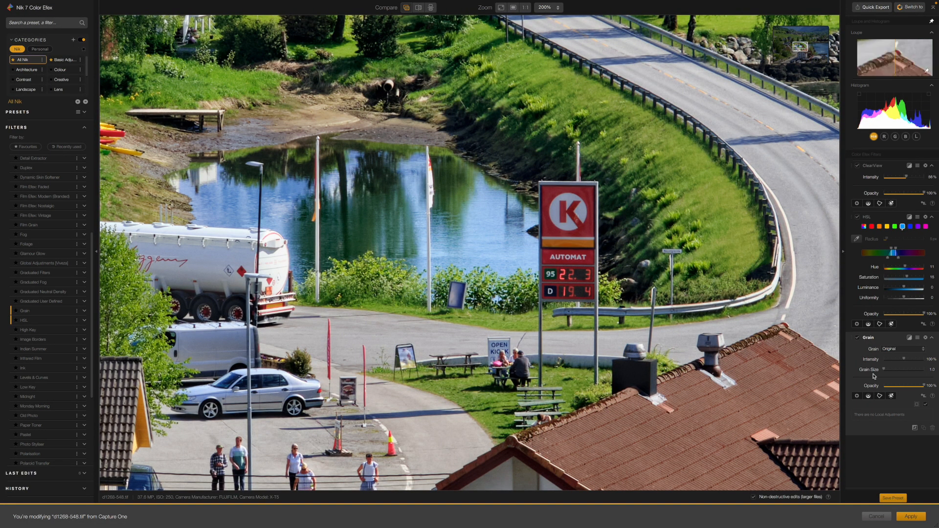
left_click(923, 349)
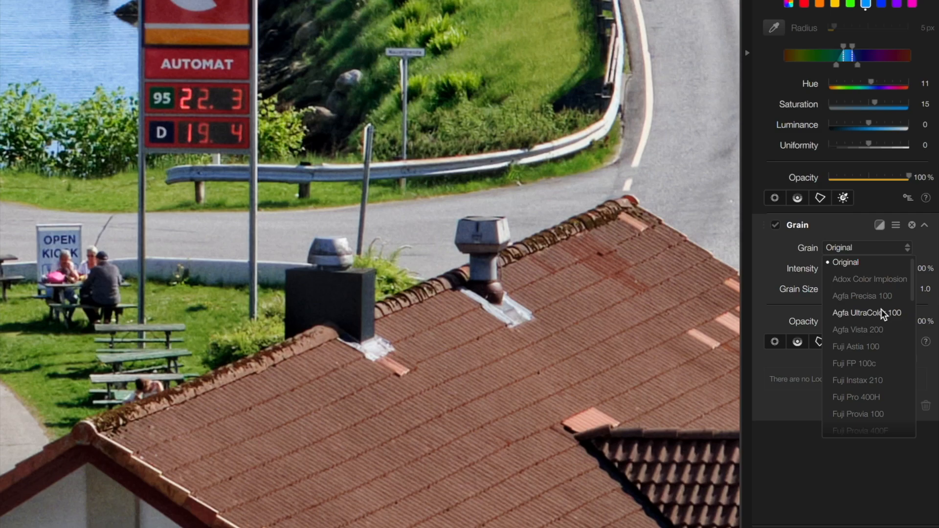
left_click(881, 309)
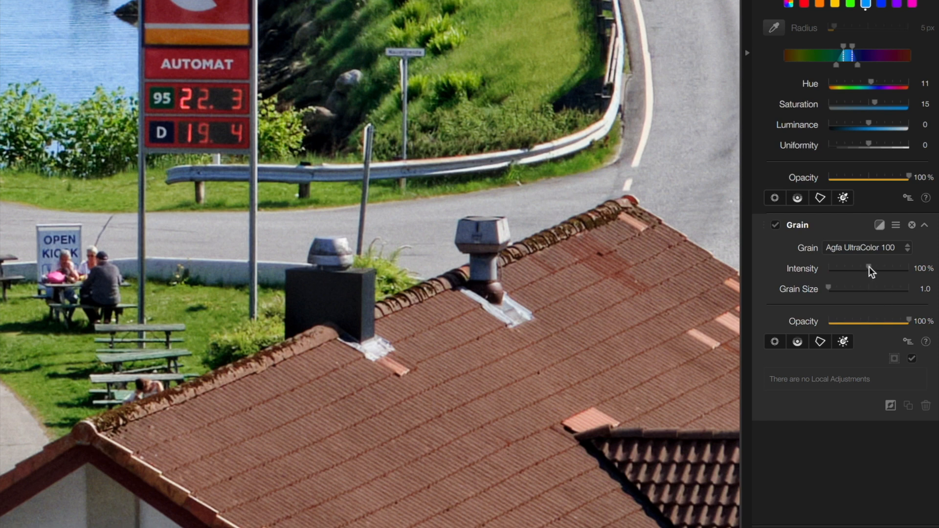
left_click_drag(869, 268, 934, 268)
left_click_drag(828, 289, 890, 290)
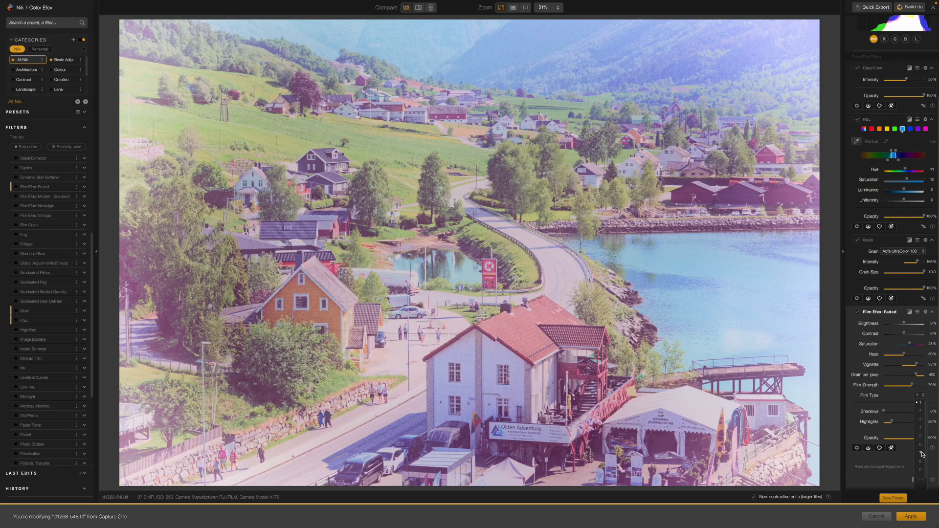
Set Film Efex: Faded to film type 7, contrast 100%, saturation -25% and haze 37%.
left_click(921, 454)
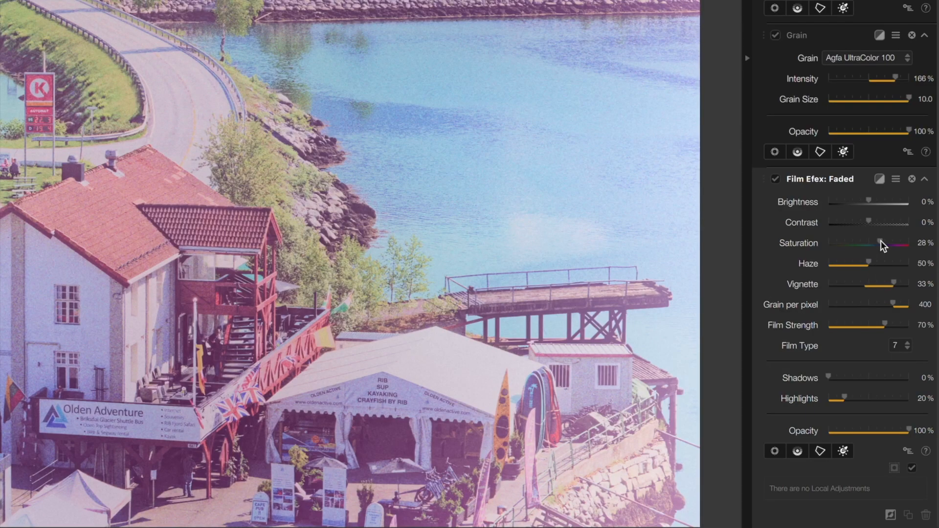
left_click_drag(881, 240, 854, 245)
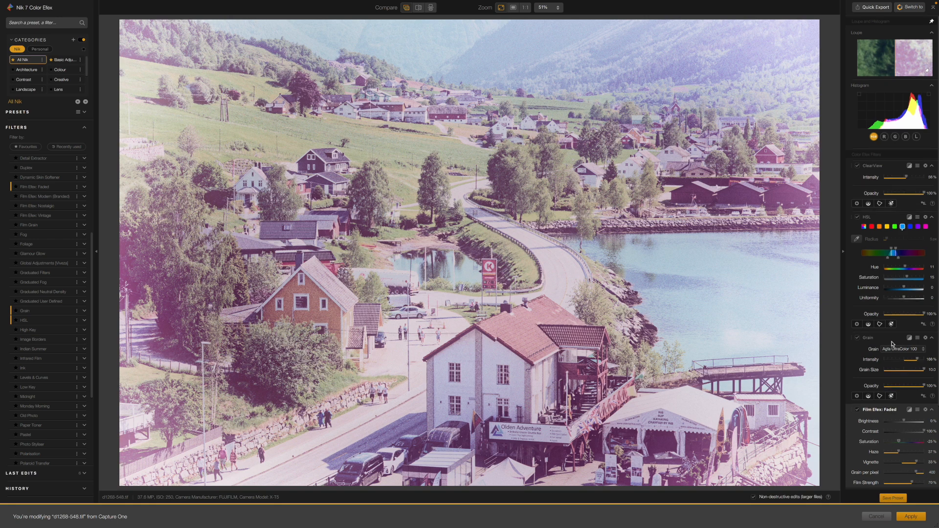
scroll(891, 344, "down", 3)
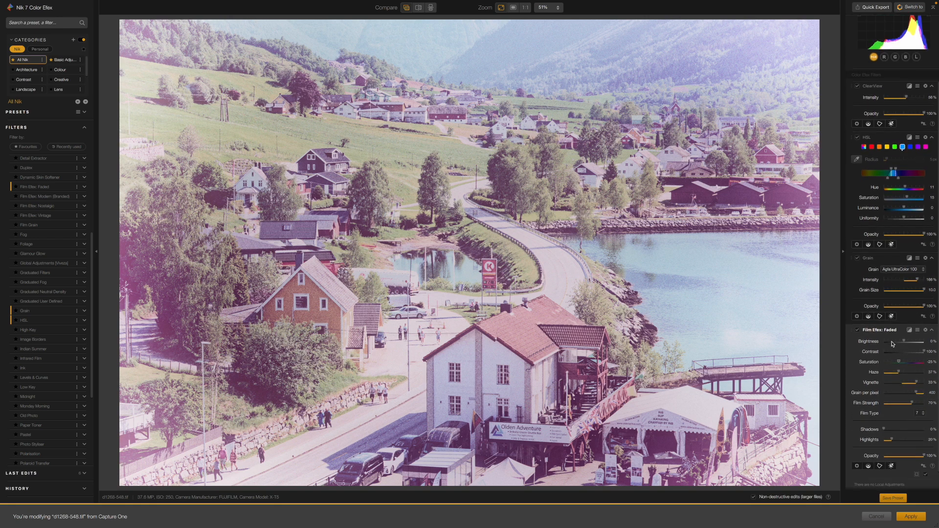
scroll(891, 344, "down", 1)
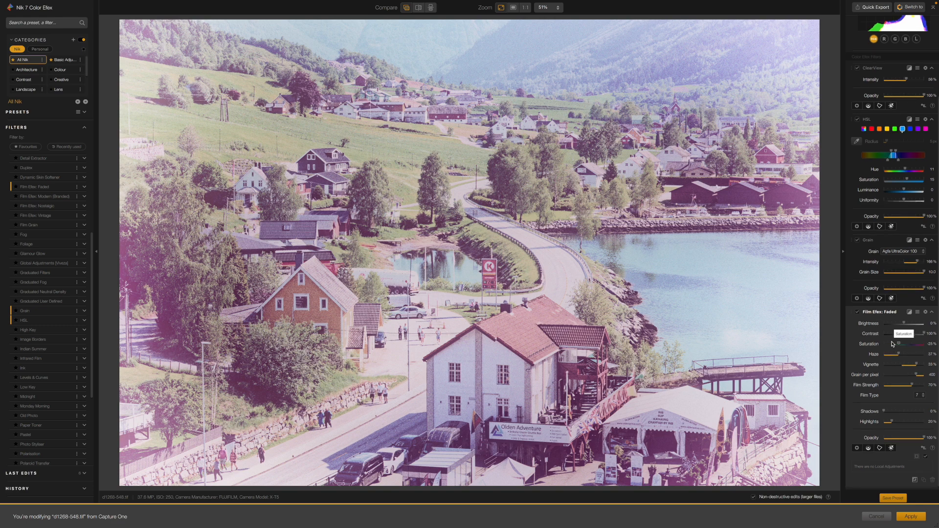
Collapse all four filters and reorder the stack to ClearView, HSL, Film Efex: Faded, Grain.
scroll(892, 344, "up", 3)
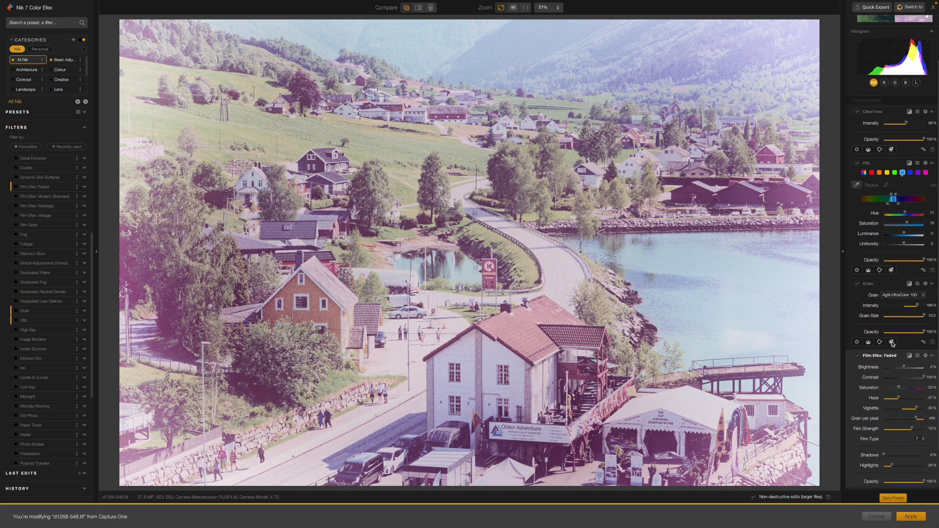
scroll(892, 344, "up", 2)
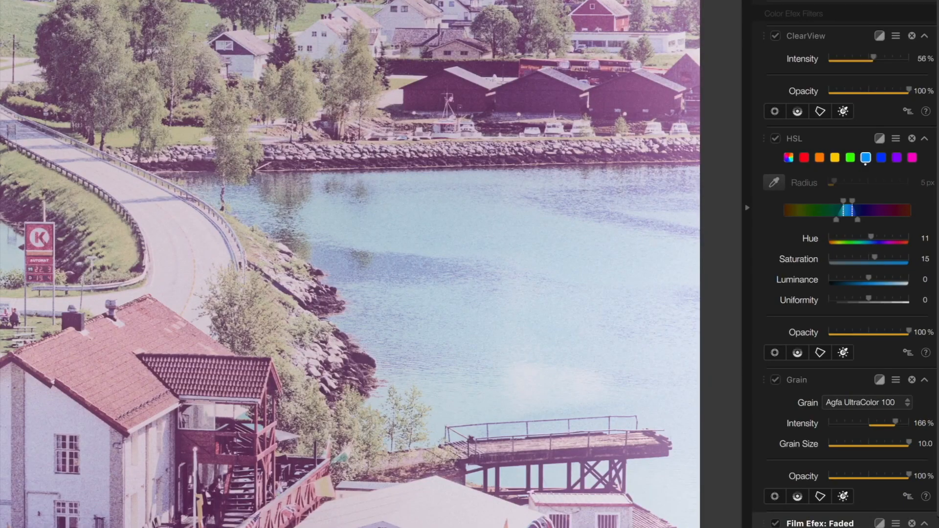
left_click(924, 36)
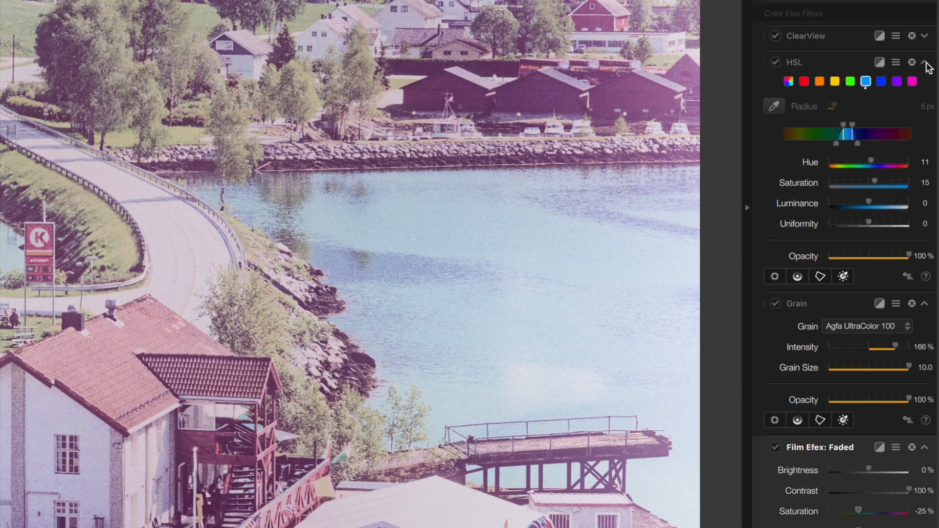
left_click(924, 62)
left_click(924, 89)
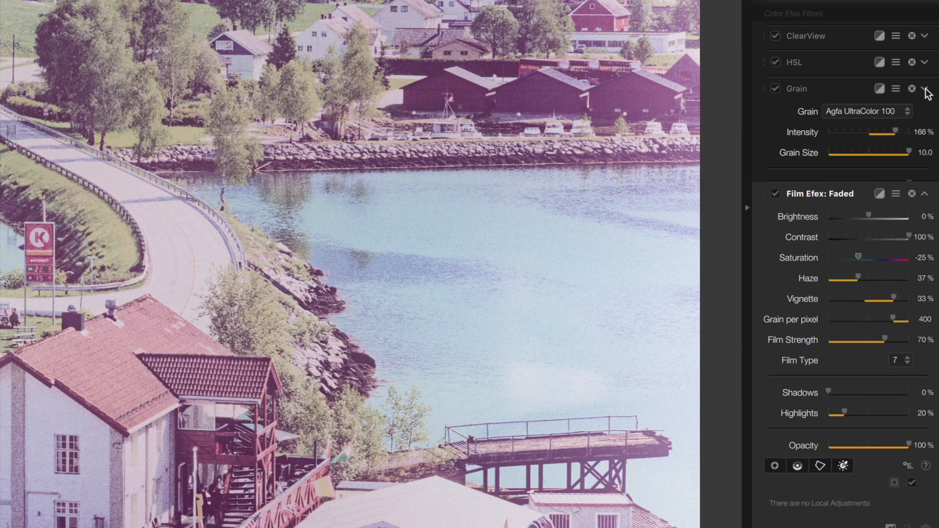
left_click(924, 115)
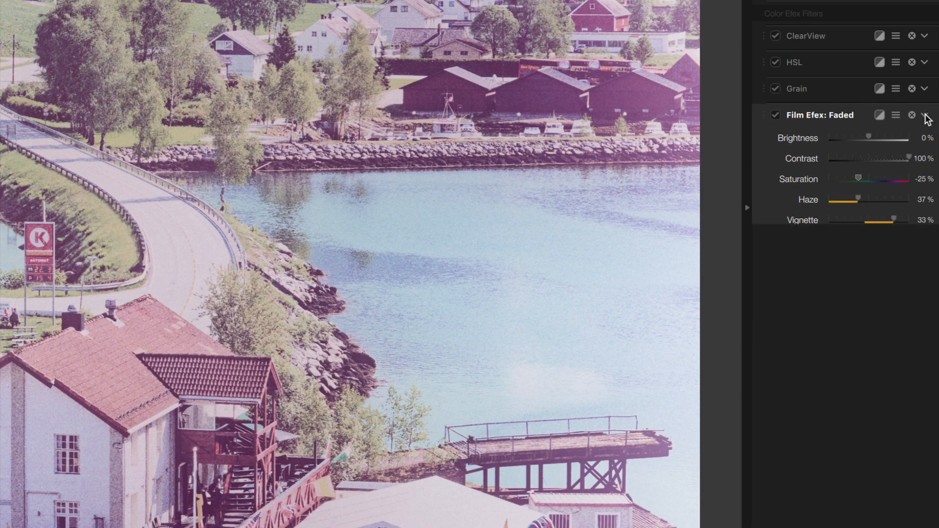
left_click_drag(831, 117, 834, 34)
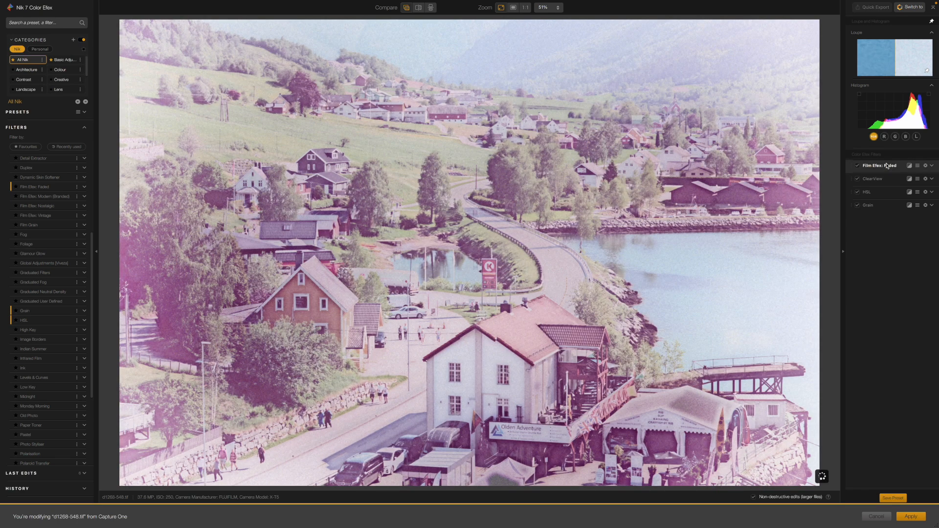
mouse_move(871, 181)
left_mouse_down()
mouse_move(871, 209)
mouse_move(878, 164)
mouse_move(868, 177)
mouse_move(870, 165)
left_mouse_up()
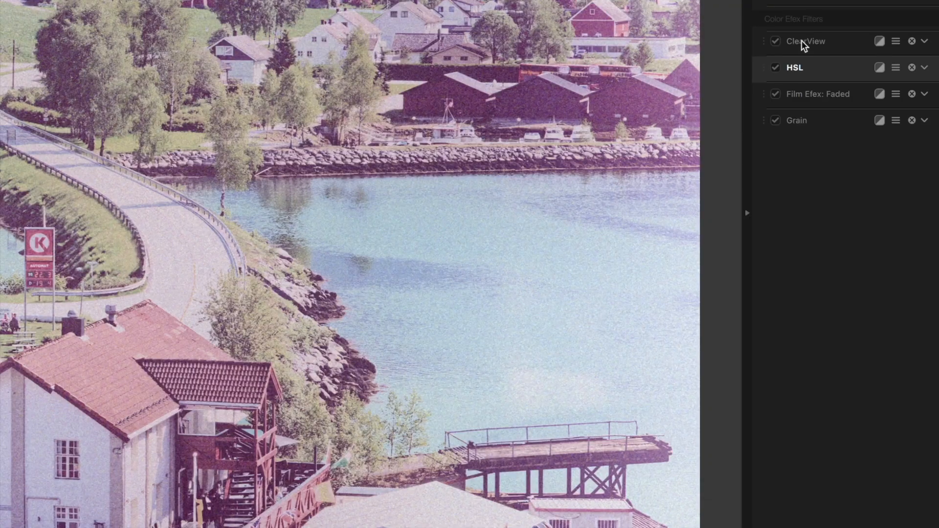
Disable the ClearView filter and compare the photo with HSL and Film Efex: Faded each switched off and back on.
left_click(776, 41)
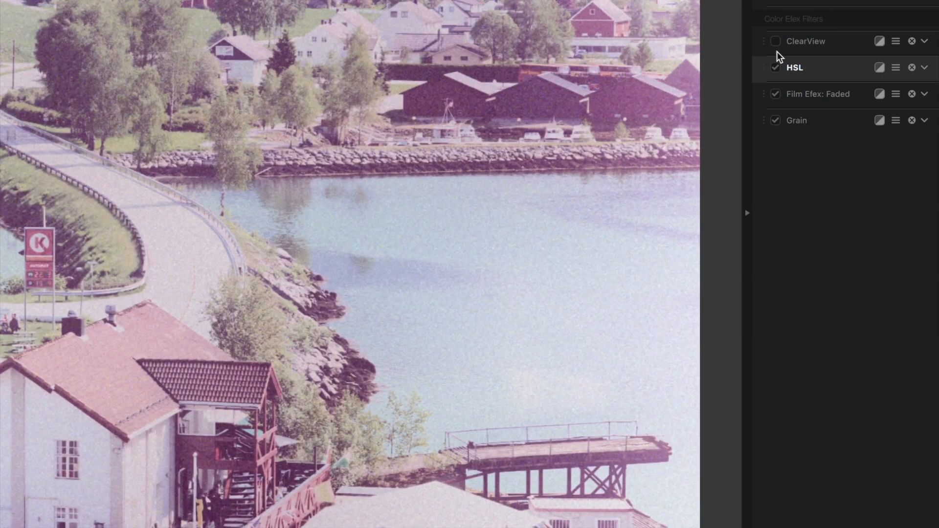
left_click(775, 68)
left_click(776, 68)
left_click(776, 94)
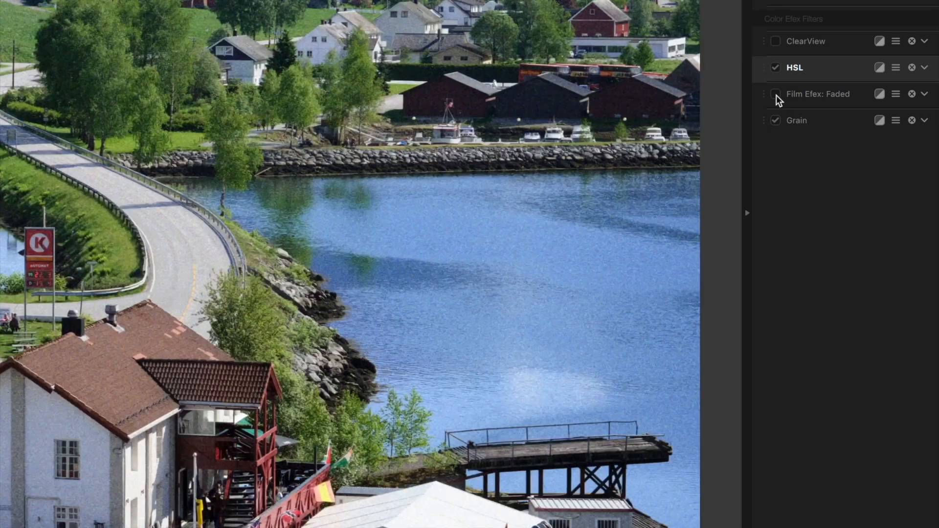
left_click(776, 95)
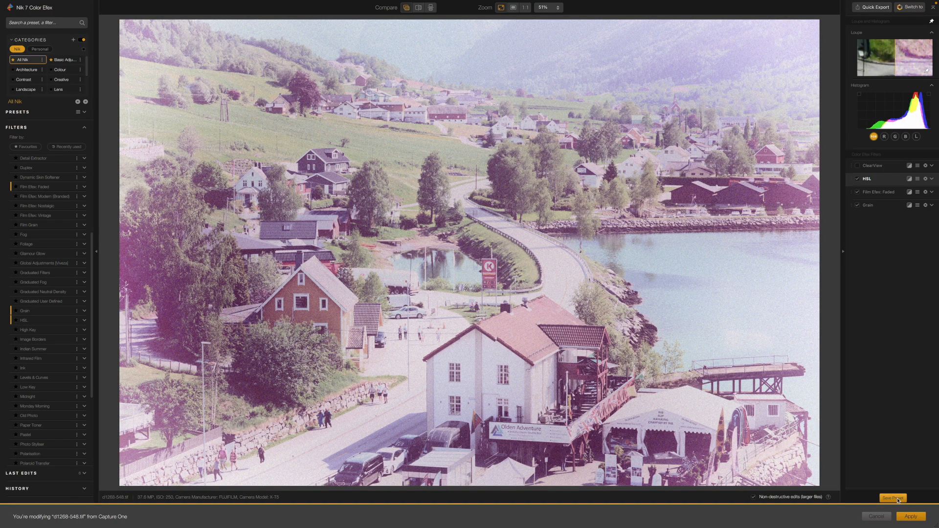
Save the filter stack with local adjustments as the preset "RL Vintage faded" and show the personal Custom category.
left_click(893, 498)
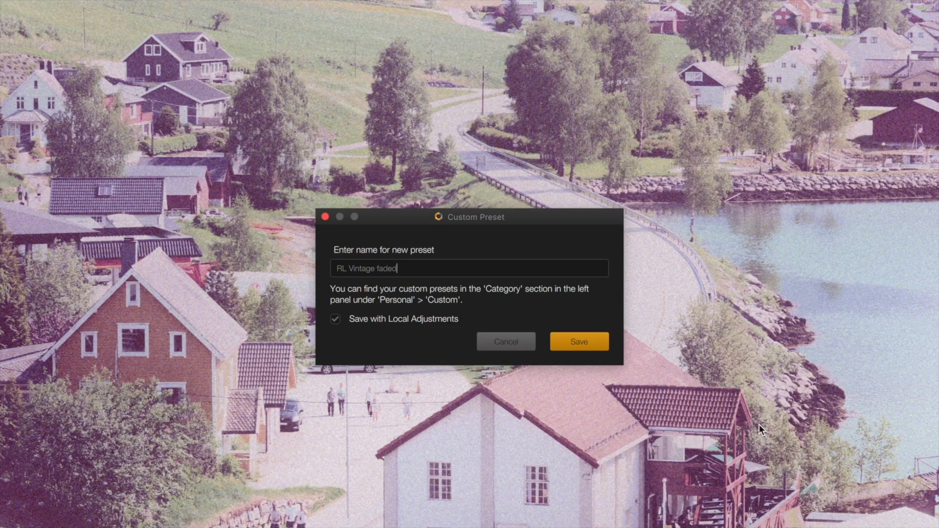
left_click(585, 345)
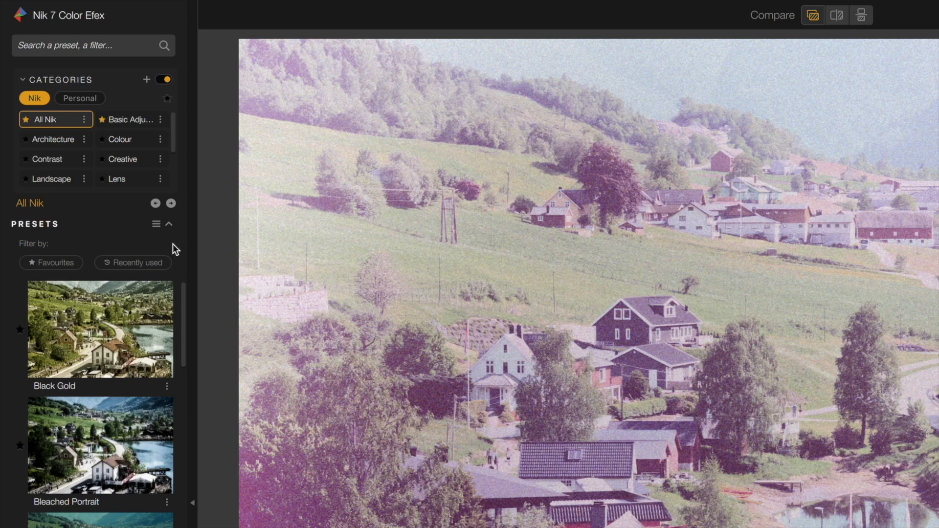
left_click(81, 98)
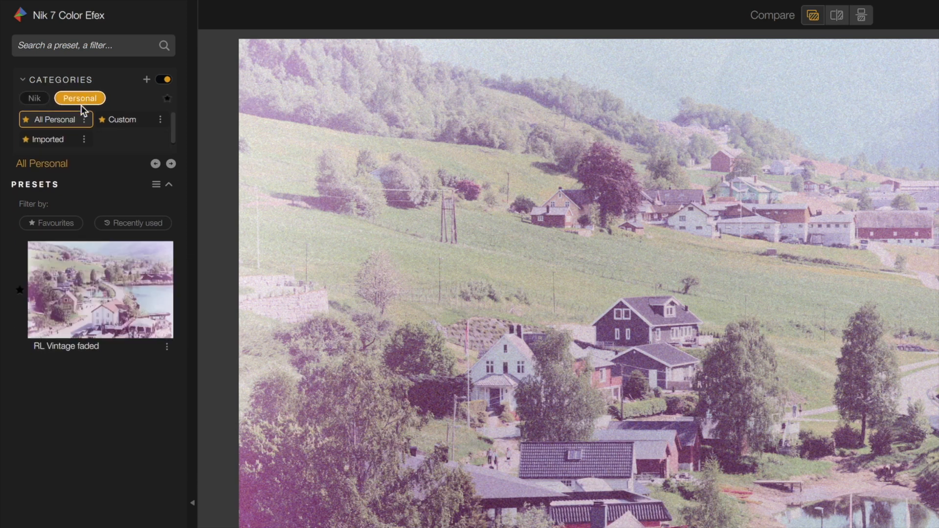
left_click(122, 119)
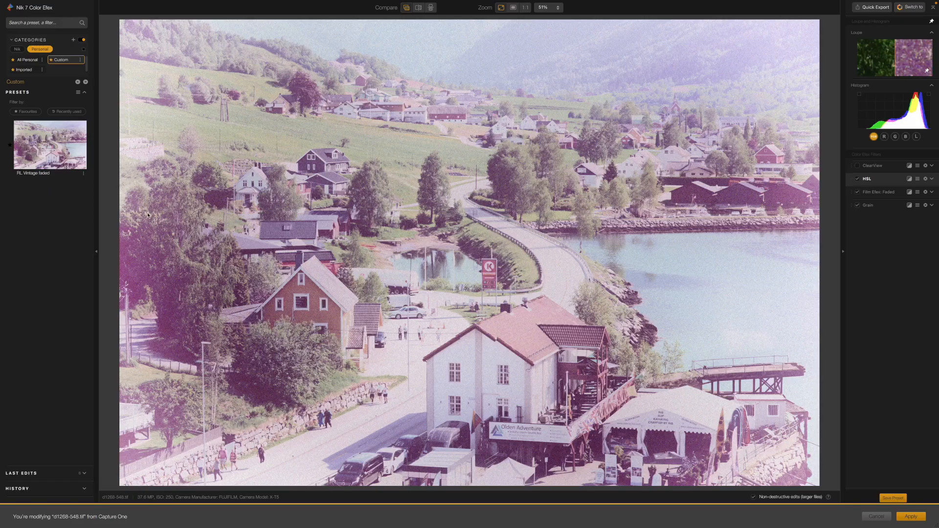
Create a new personal category named "RL Vintage presets" without making it a favorite.
left_click(74, 42)
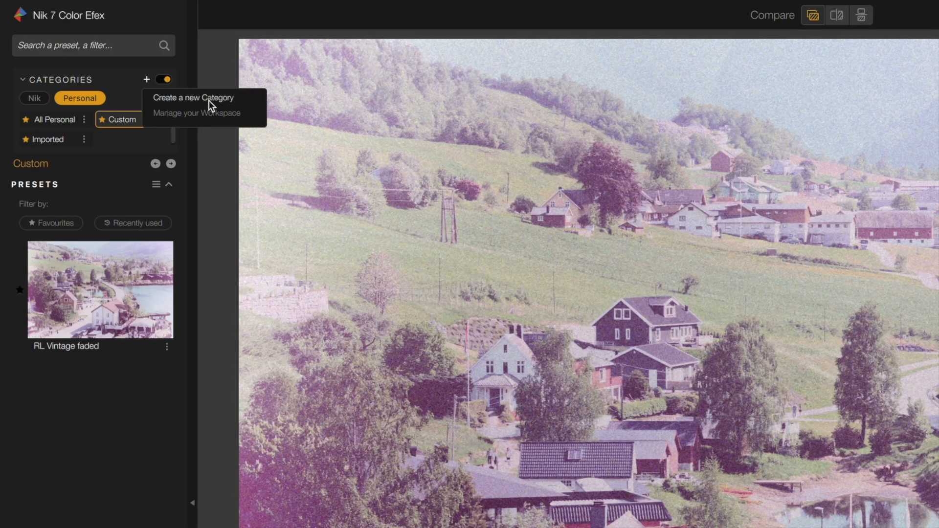
left_click(208, 101)
type("RL Vinta")
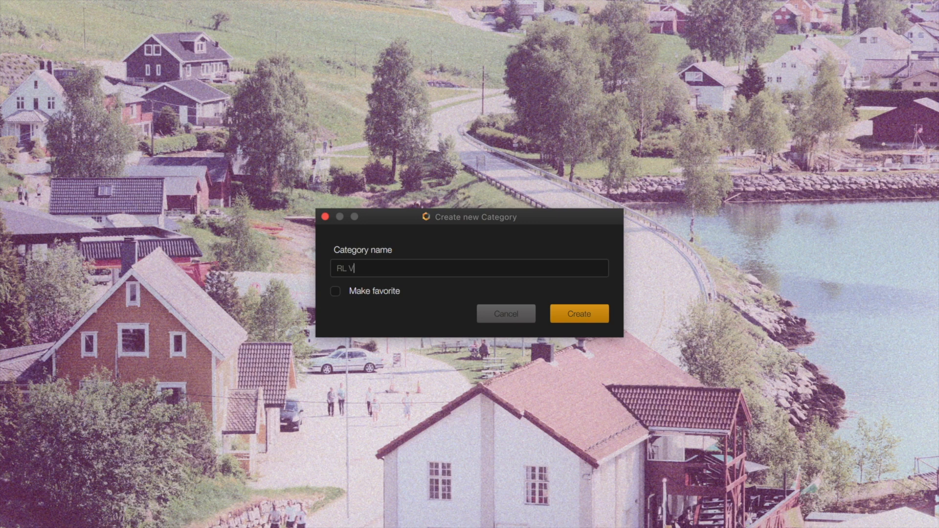
type("ge presets")
left_click(571, 315)
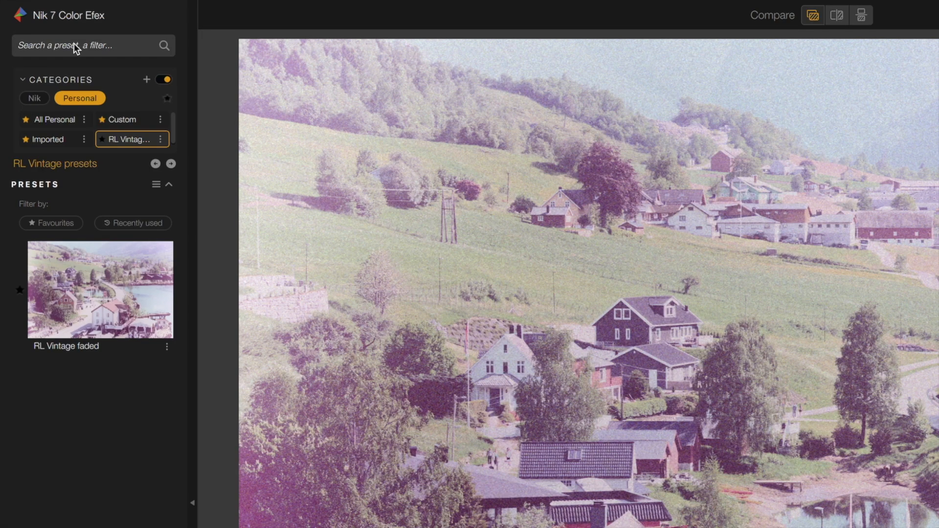
Search the presets and filters for "vive".
left_click(75, 41)
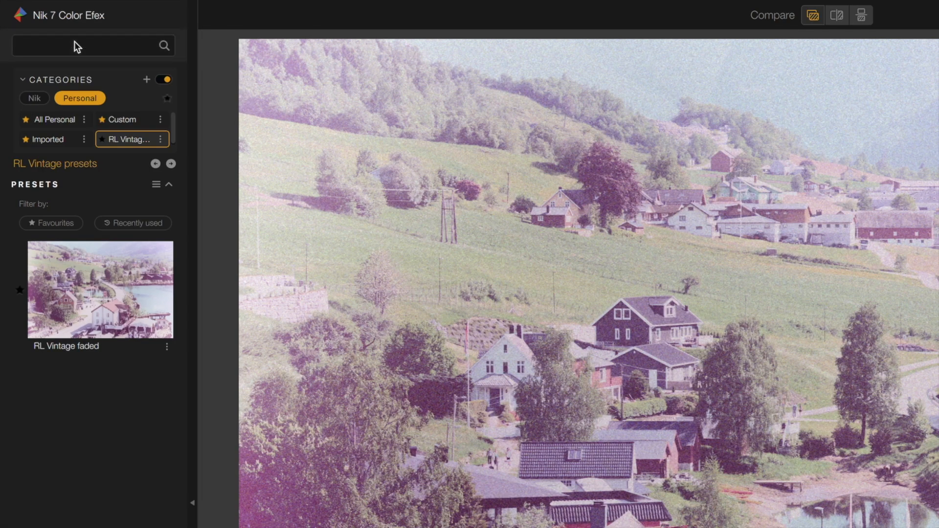
type("vive")
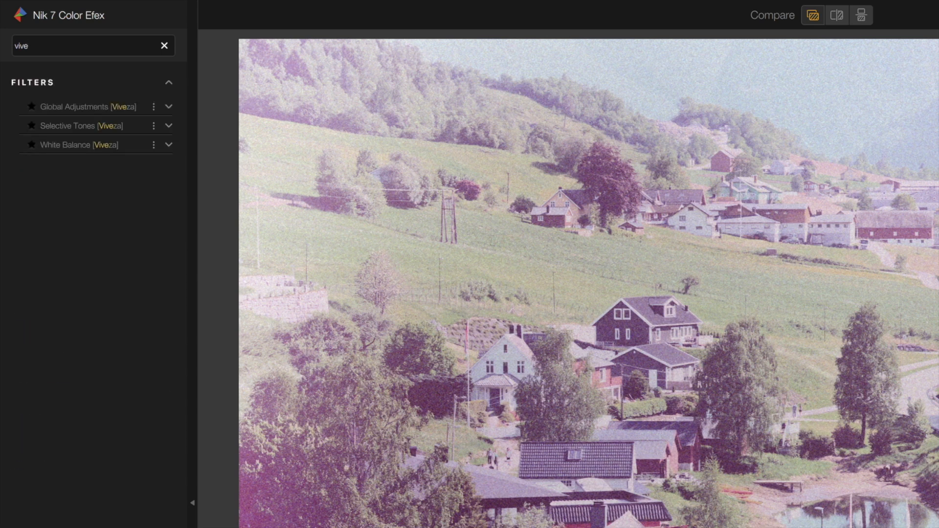
Replace the search term with "grafu" and clear the search again.
left_click_drag(22, 49, 5, 48)
type("grafu")
key("BackSpace")
key("BackSpace")
key("BackSpace")
key("BackSpace")
key("BackSpace")
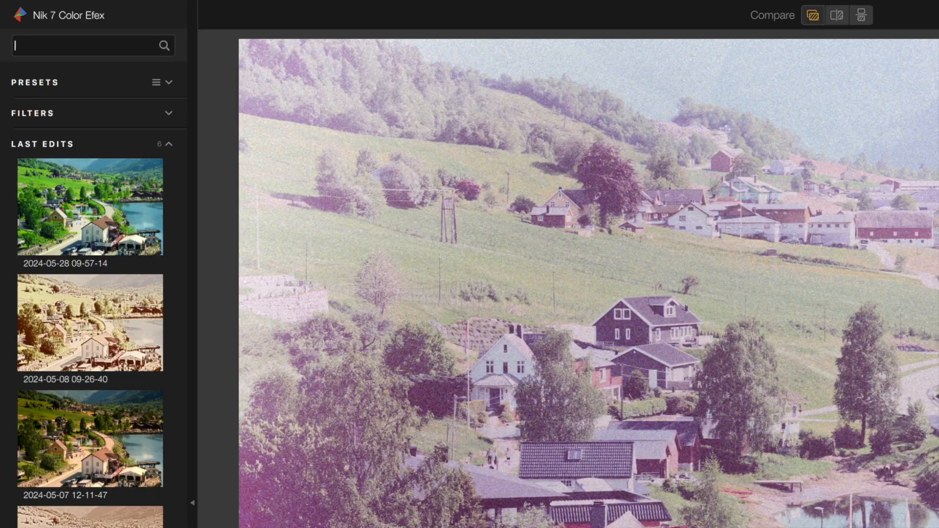